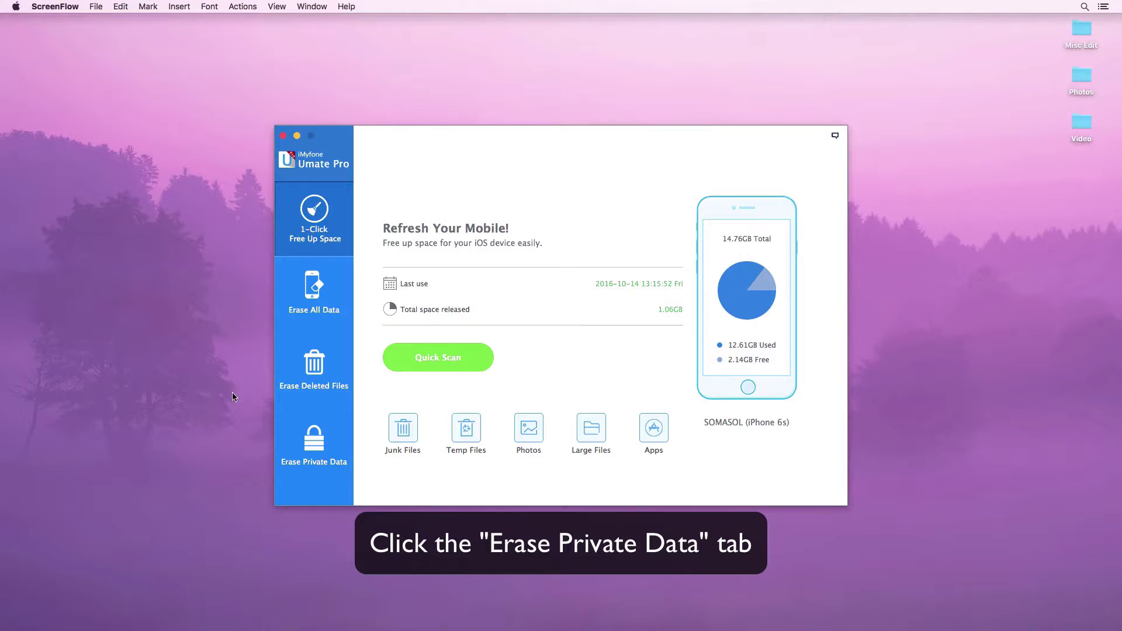
# Scan the iPhone under Erase Private Data, finding 1154 records by category
pyautogui.click(323, 445)
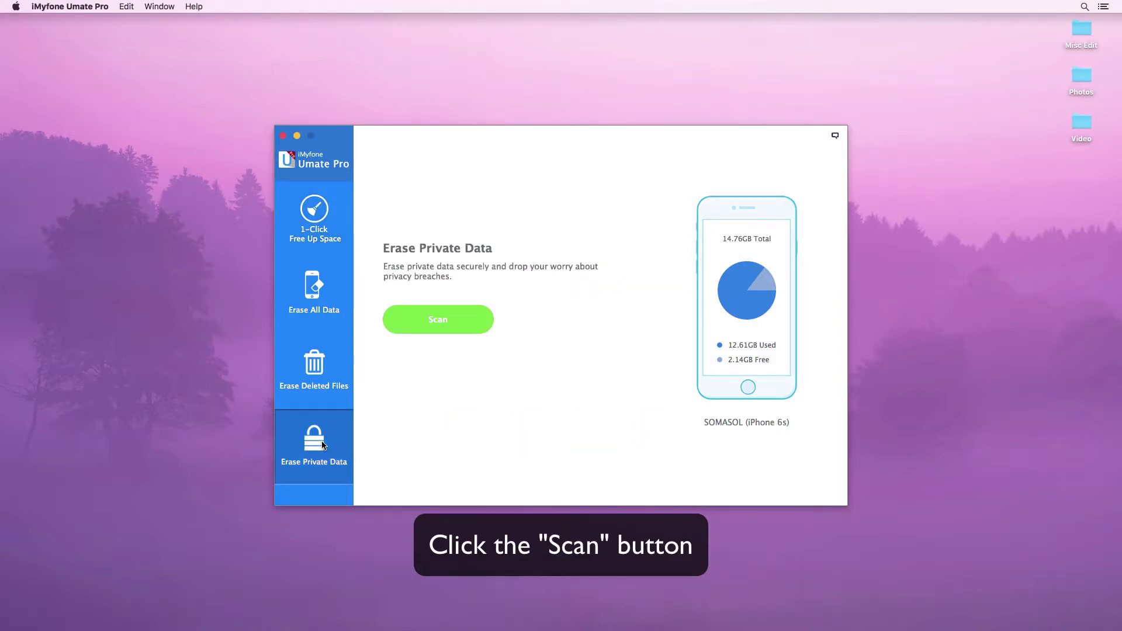
pyautogui.click(430, 318)
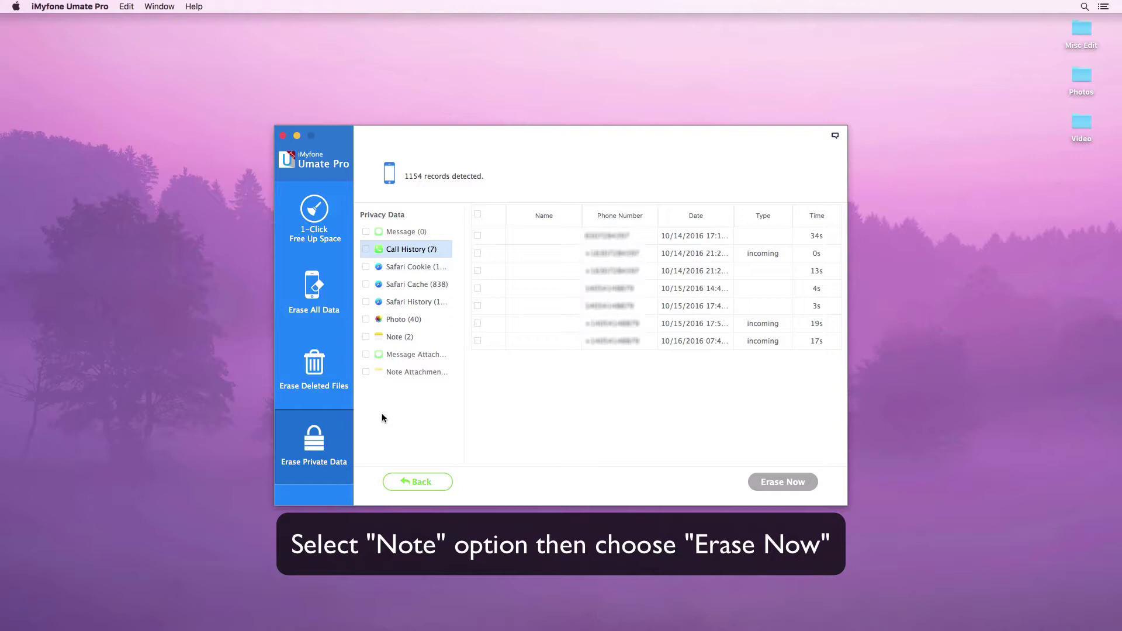
# Select the Note category and erase it, confirming with 'delete'
pyautogui.click(399, 337)
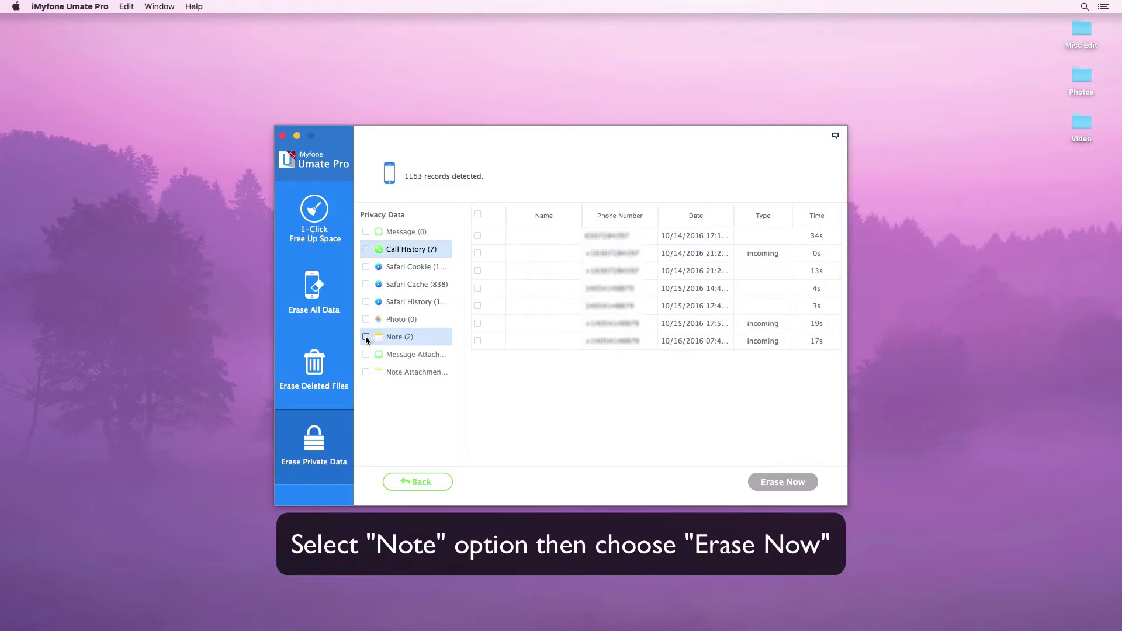
pyautogui.click(366, 337)
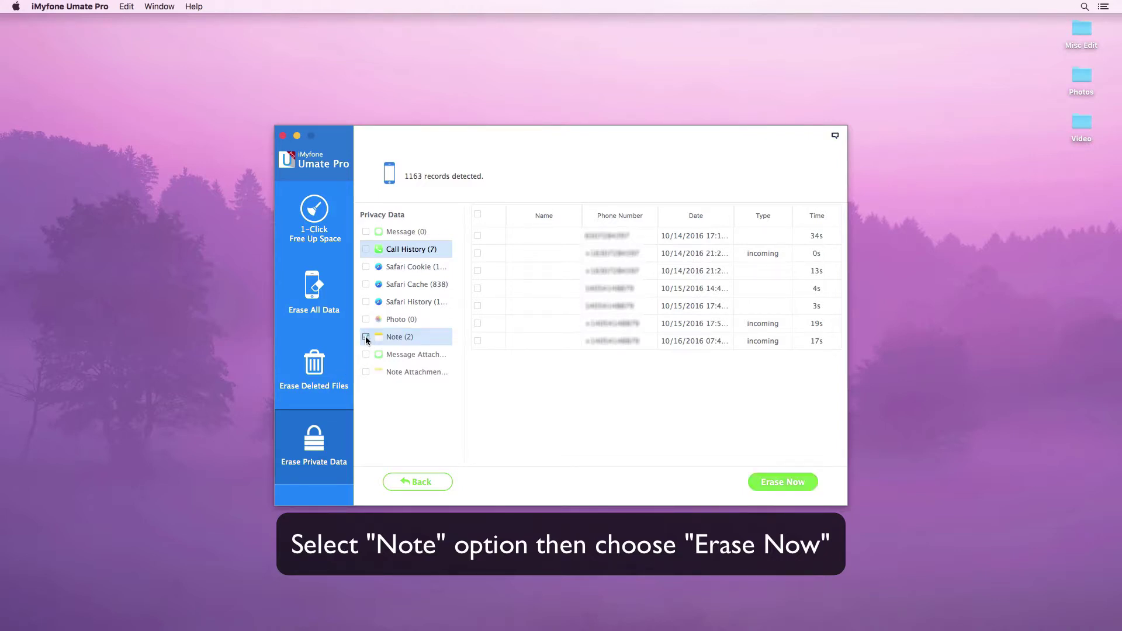
pyautogui.click(777, 482)
pyautogui.click(601, 366)
pyautogui.write('delete')
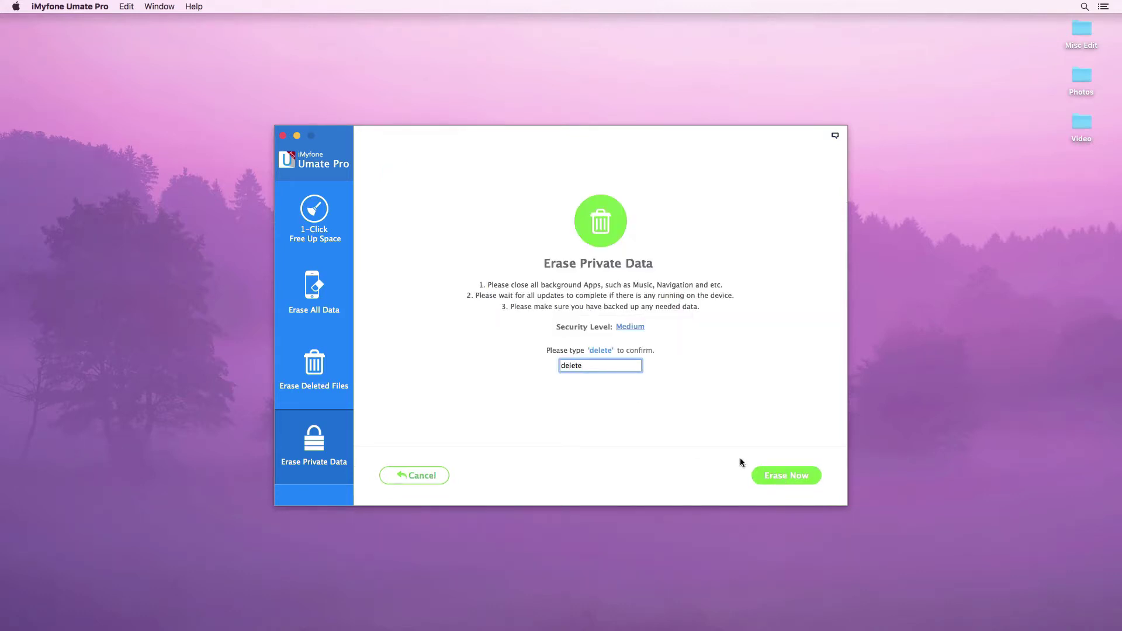
pyautogui.click(780, 476)
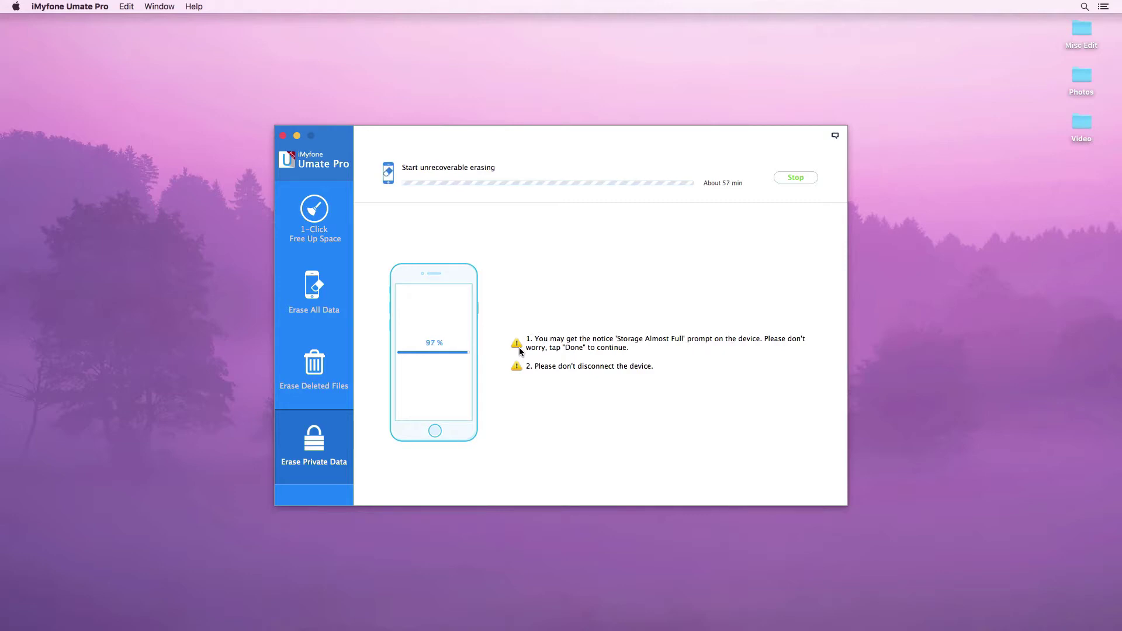
# Dismiss the completion message and scan for deleted files, finding 2 records including a note
pyautogui.click(600, 355)
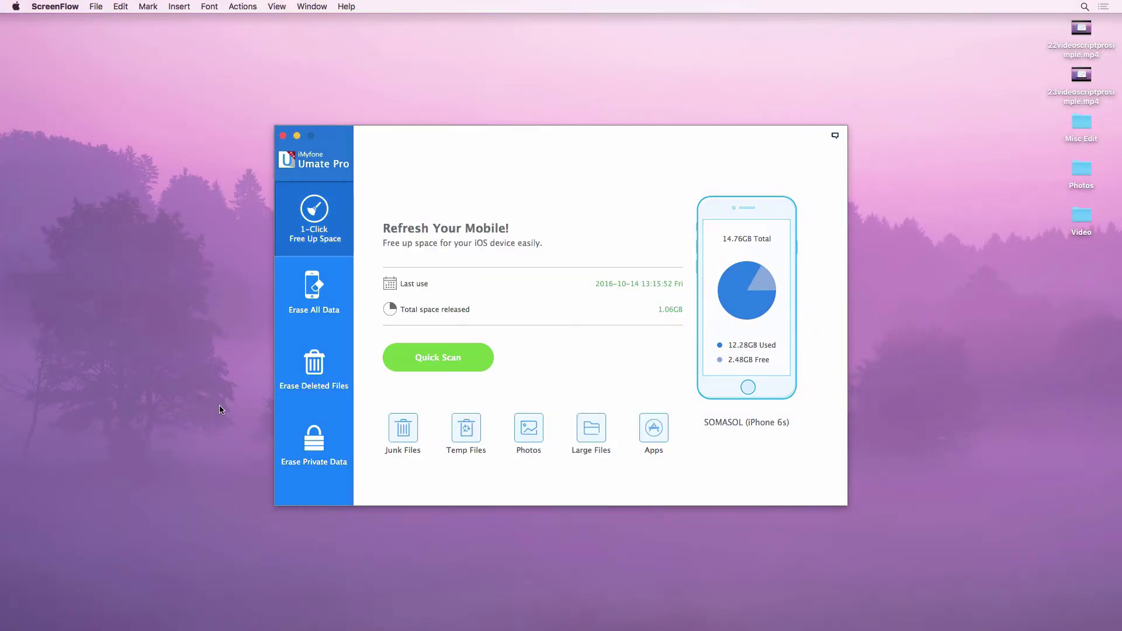
pyautogui.click(311, 374)
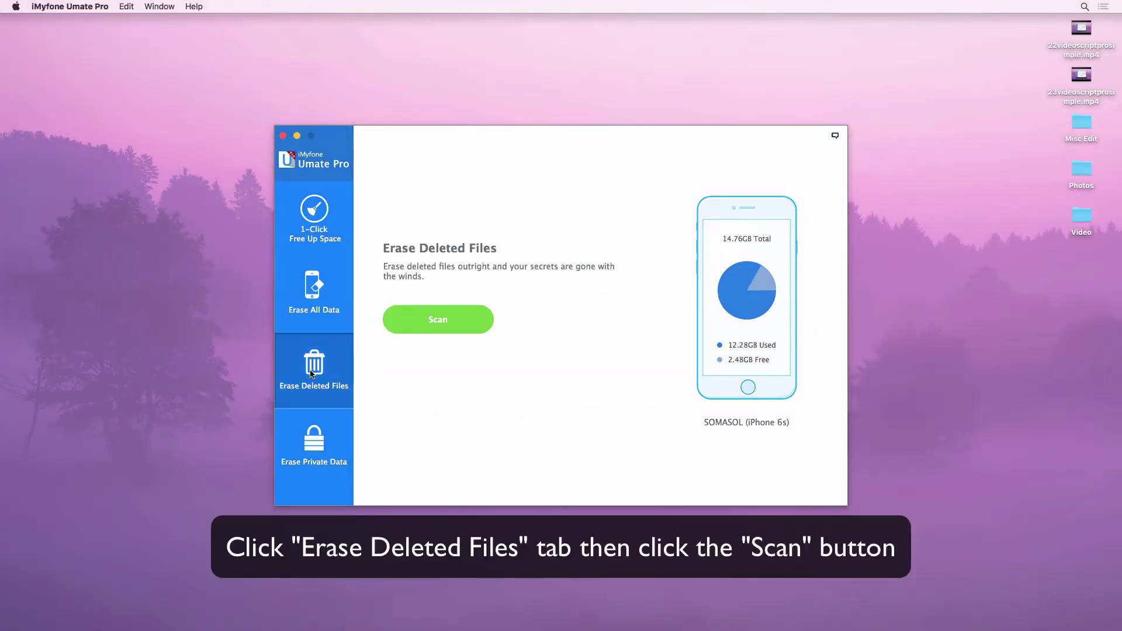
pyautogui.click(440, 323)
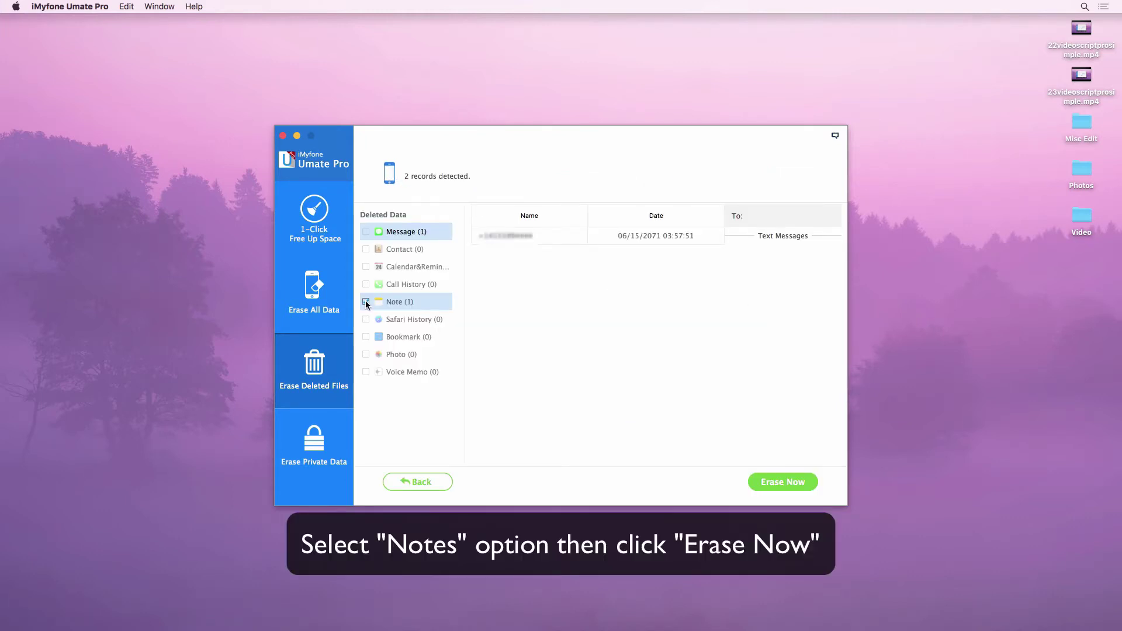
# Mark the one deleted note and erase it, confirming with 'delete'
pyautogui.click(366, 302)
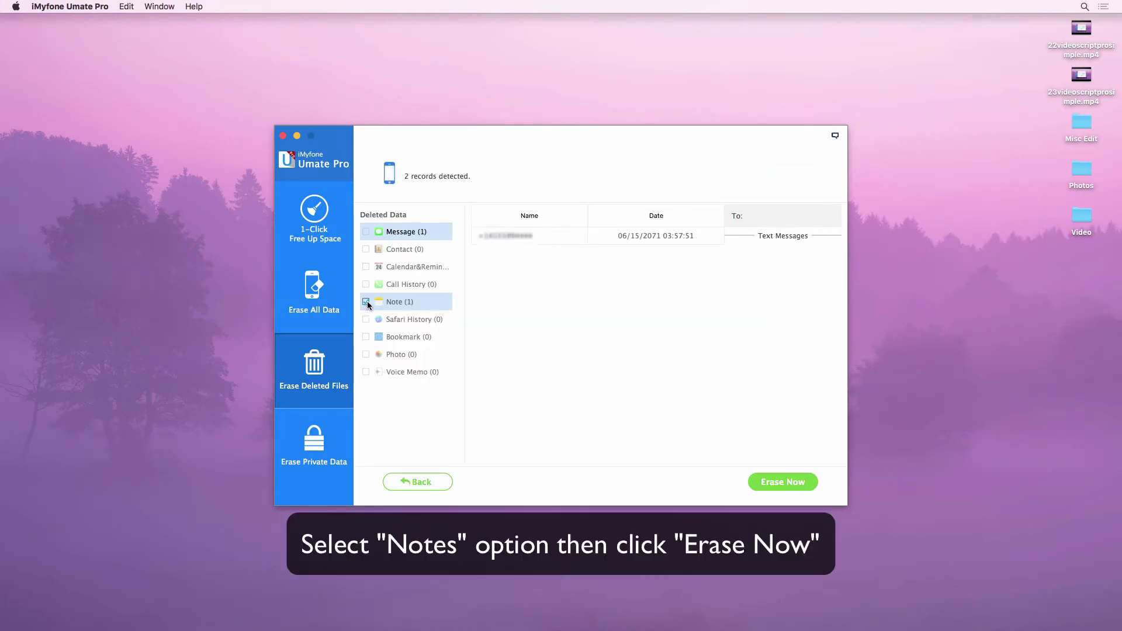
pyautogui.click(771, 481)
pyautogui.click(600, 366)
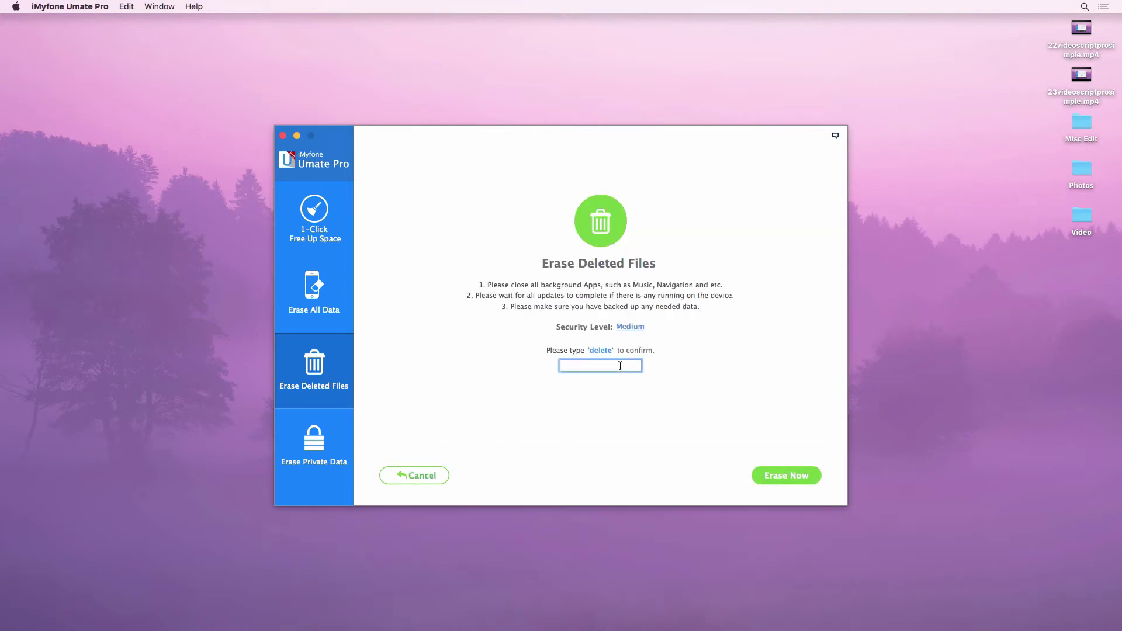
pyautogui.write('delete')
pyautogui.click(786, 474)
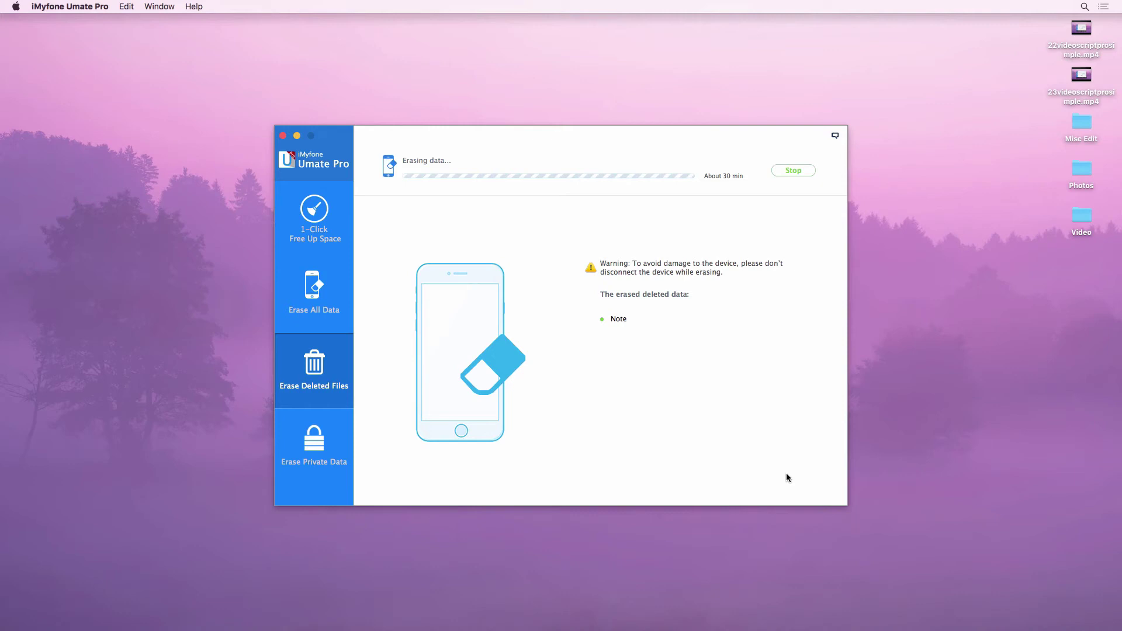